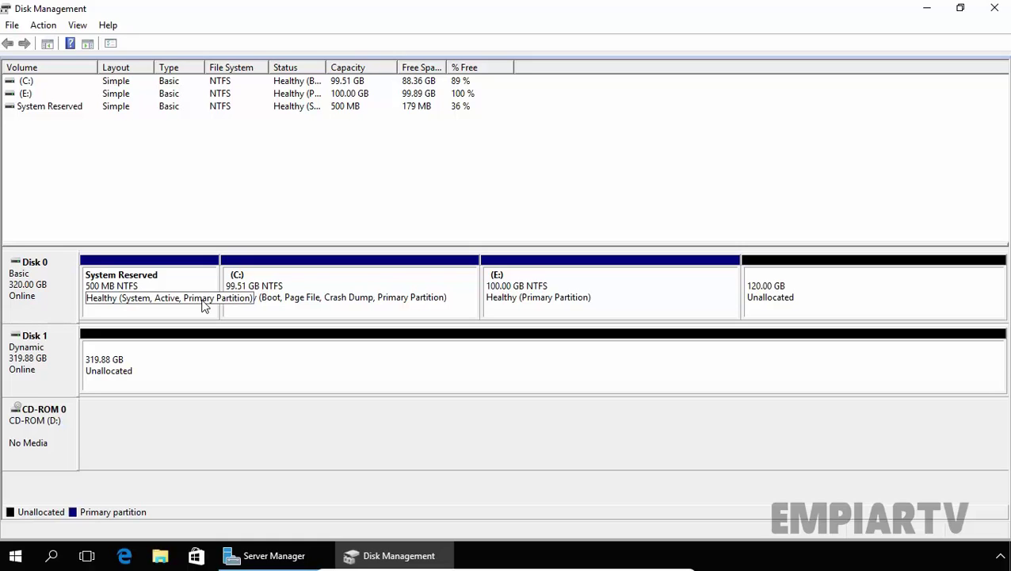
# Step: Select Disk 0's partitions in turn, ending on the 120 GB unallocated space
pyautogui.click(417, 286)
pyautogui.click(557, 291)
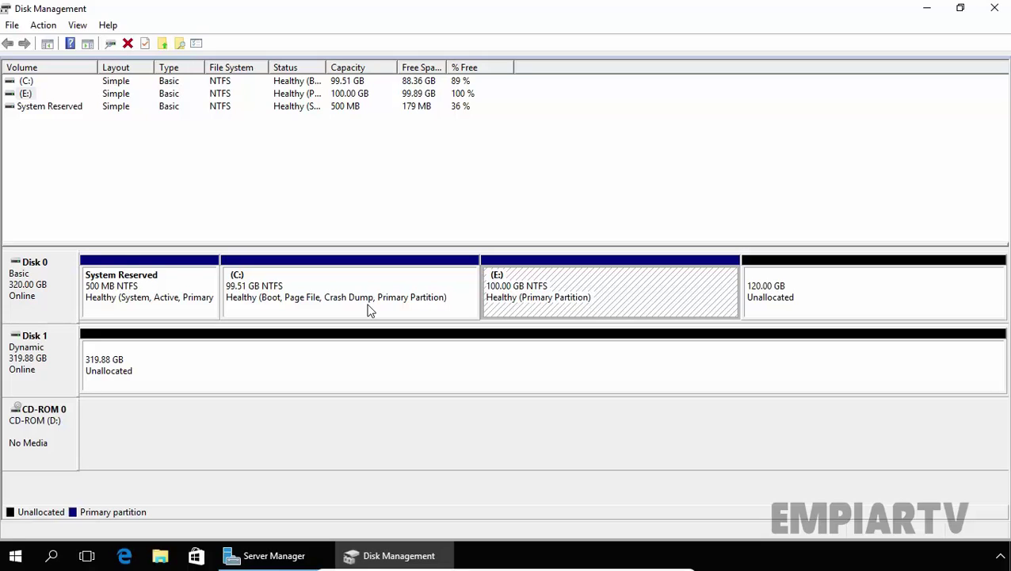
pyautogui.click(783, 291)
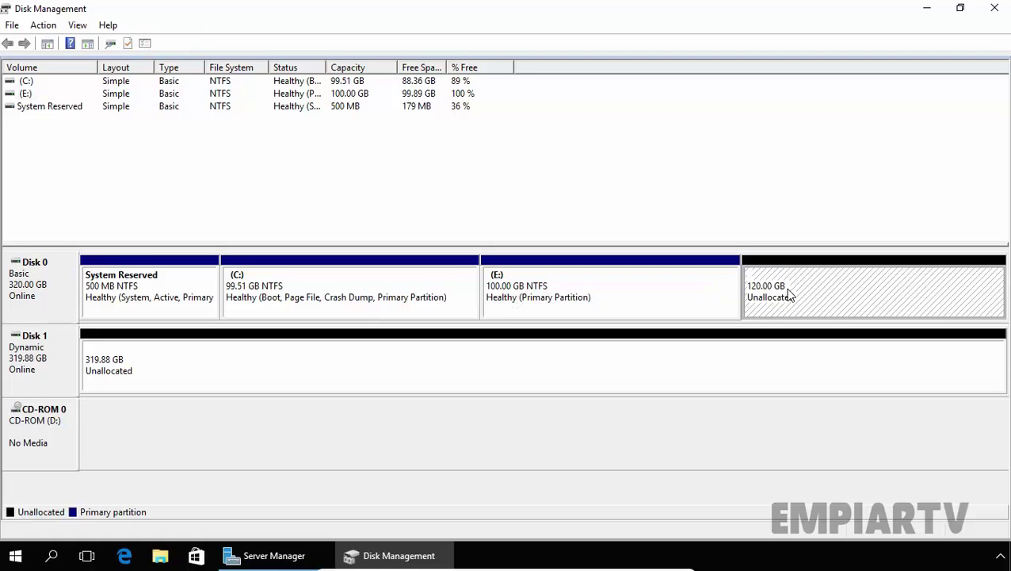
pyautogui.click(159, 285)
pyautogui.click(313, 290)
pyautogui.click(643, 311)
pyautogui.click(851, 301)
# Step: Create a 50000 MB simple volume there, keeping the suggested drive letter and format
pyautogui.rightClick(844, 287)
pyautogui.click(908, 291)
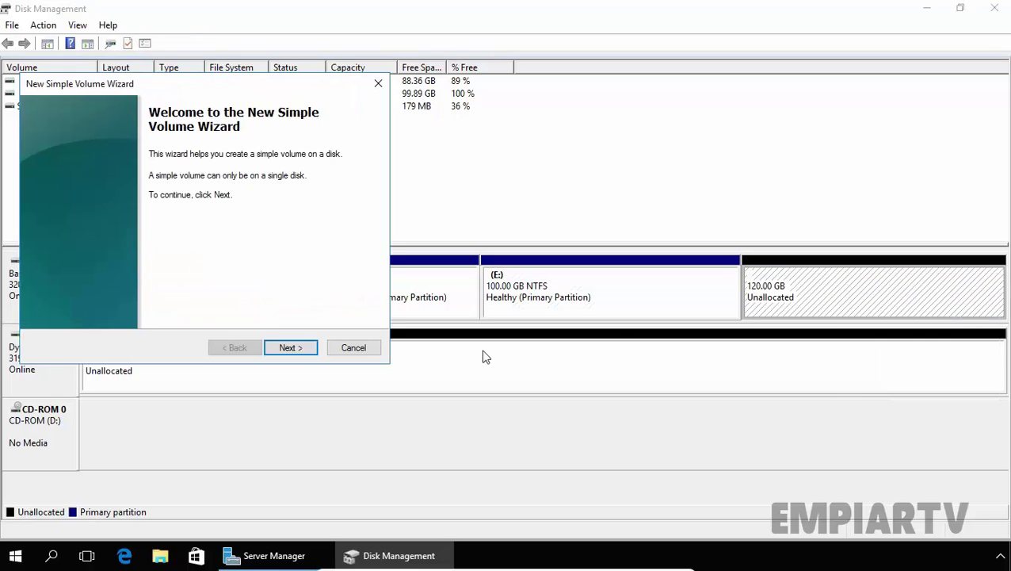
pyautogui.click(288, 349)
pyautogui.write('5000')
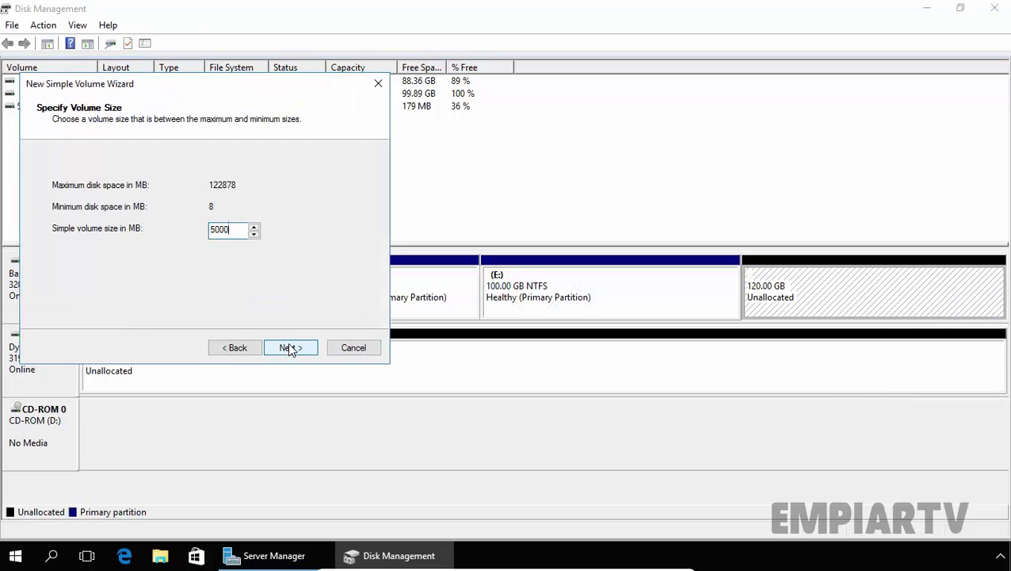
pyautogui.write('0')
pyautogui.click(289, 345)
pyautogui.click(289, 347)
pyautogui.click(289, 348)
pyautogui.click(289, 348)
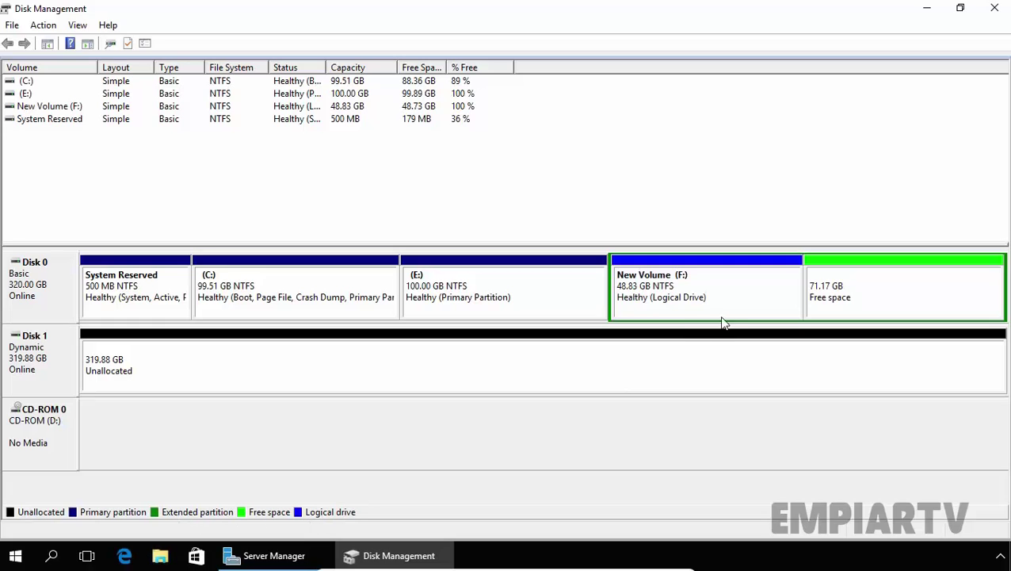
# Step: Turn the 71.17 GB free space into a maximum-size simple volume with drive letter G
pyautogui.click(679, 294)
pyautogui.click(943, 293)
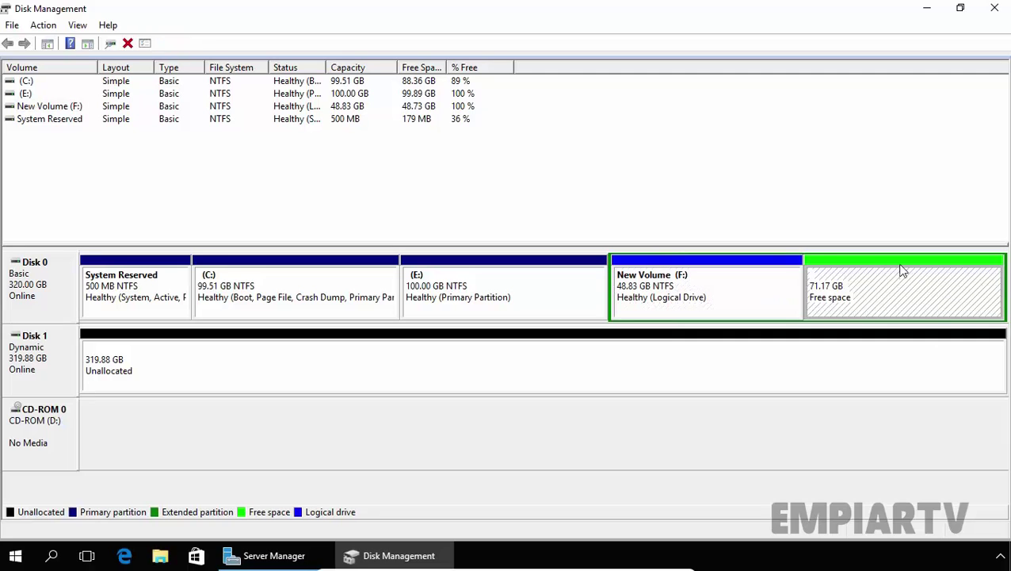
pyautogui.rightClick(878, 290)
pyautogui.click(884, 290)
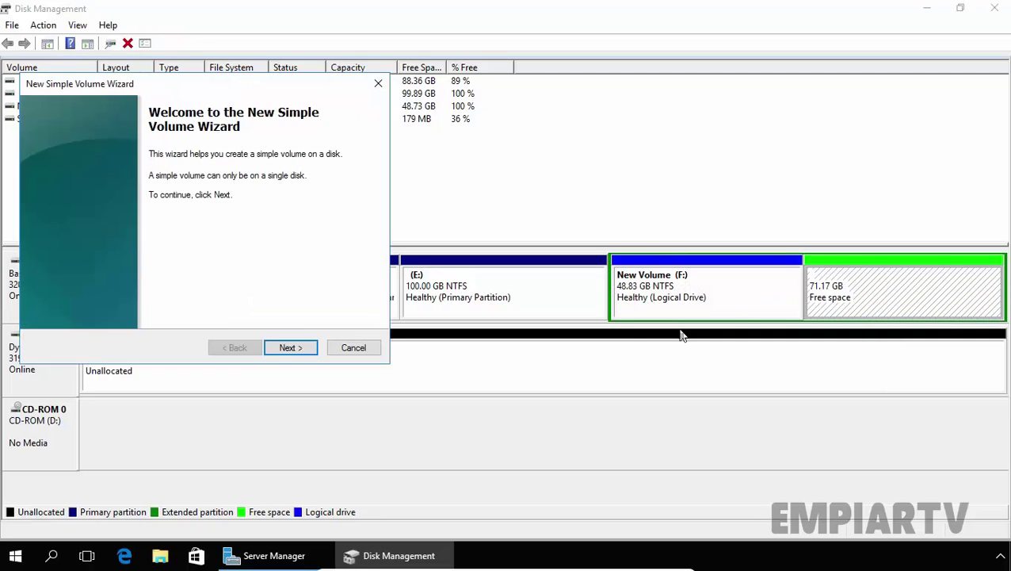
pyautogui.click(297, 348)
pyautogui.click(295, 348)
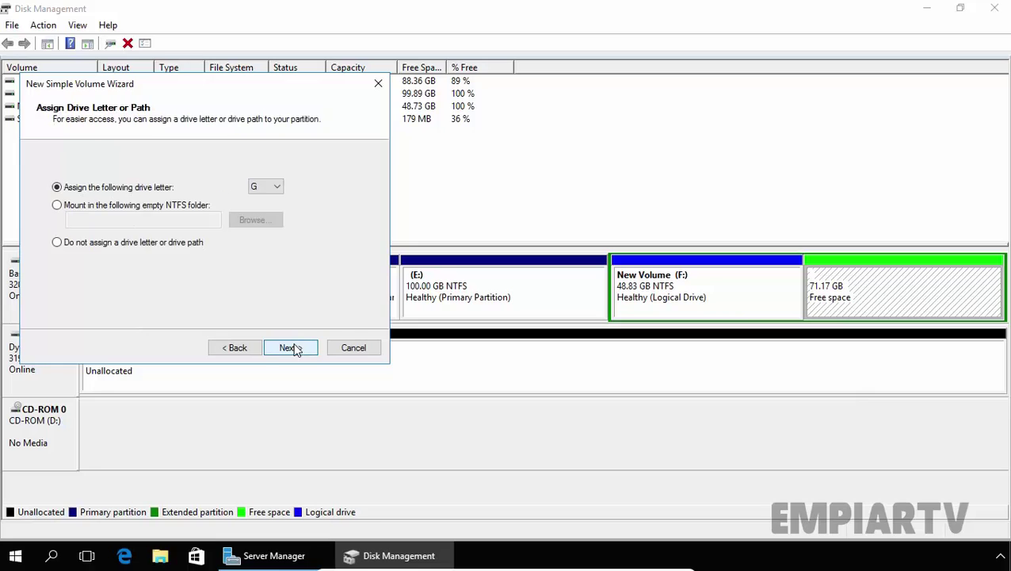
pyautogui.click(295, 349)
pyautogui.click(291, 349)
pyautogui.click(290, 349)
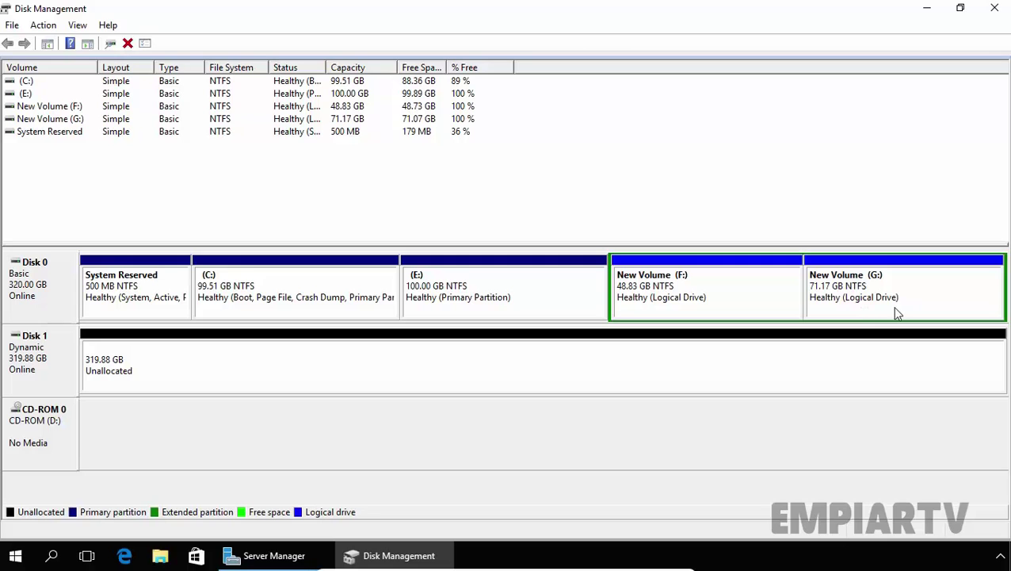
# Step: Minimize Server Manager and open the 'Parimary Vs Extendend' desktop image in Paint
pyautogui.click(317, 561)
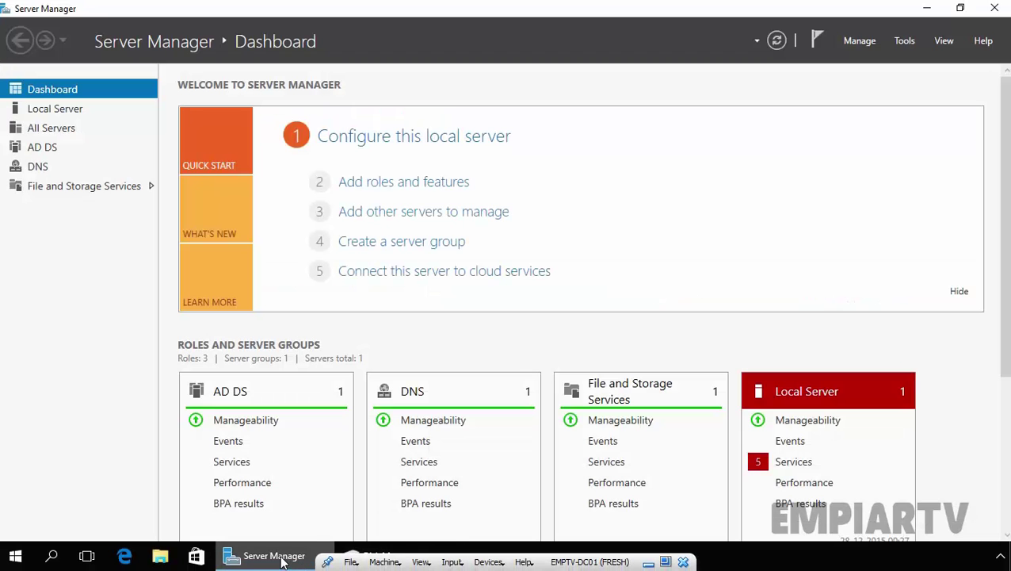
pyautogui.click(283, 560)
pyautogui.doubleClick(422, 181)
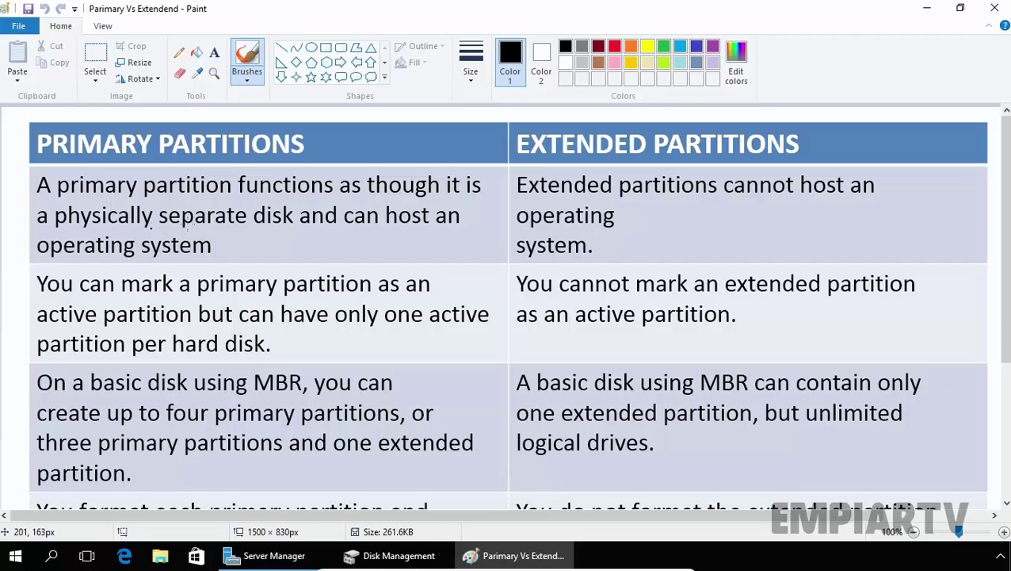
# Step: Circle 'cannot host' and 'operating system'; underline 'Extended partitions', 'an extended partition', 'an active partition'
pyautogui.moveTo(530, 195); pyautogui.dragTo(727, 203)
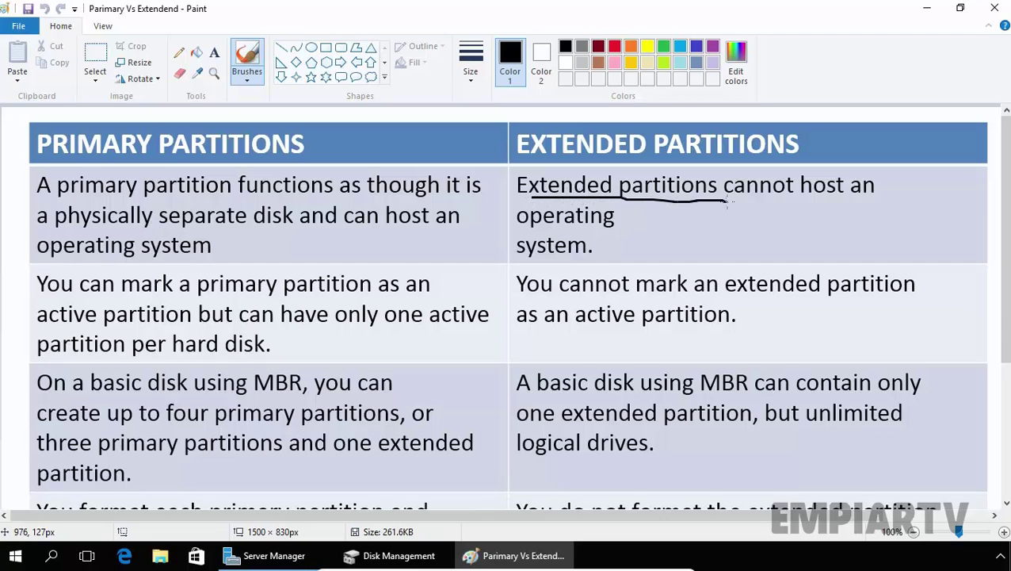
pyautogui.moveTo(770, 173)
pyautogui.mouseDown()
pyautogui.moveTo(774, 218)
pyautogui.moveTo(749, 172)
pyautogui.mouseUp()
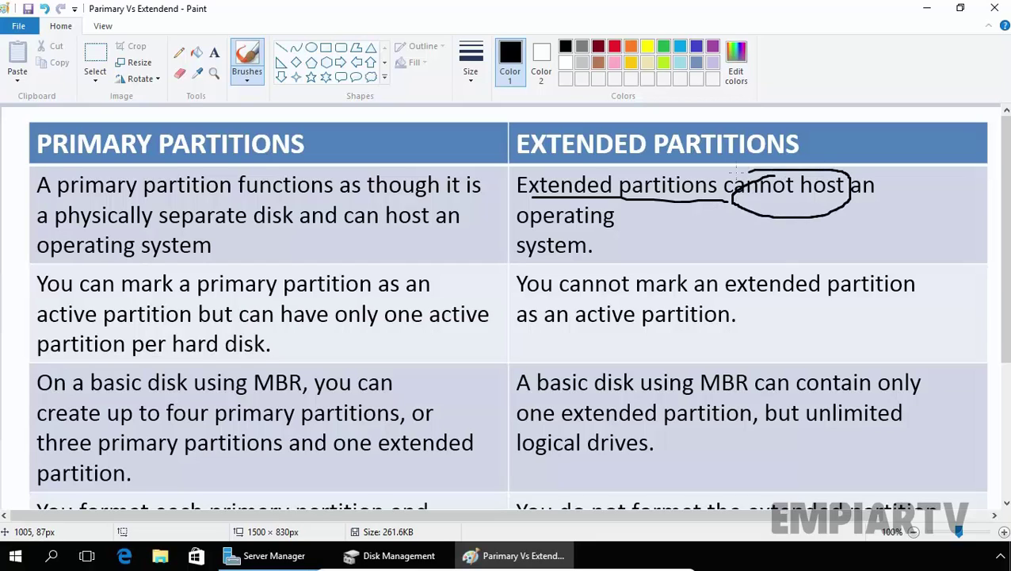
pyautogui.moveTo(509, 212)
pyautogui.mouseDown()
pyautogui.moveTo(596, 277)
pyautogui.moveTo(474, 200)
pyautogui.mouseUp()
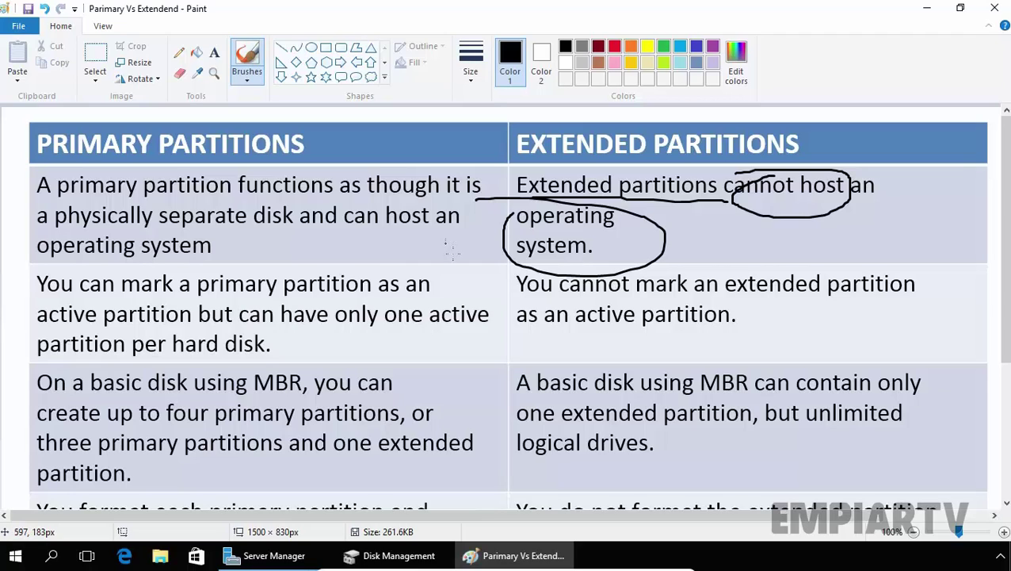
pyautogui.moveTo(699, 291); pyautogui.dragTo(888, 291)
pyautogui.moveTo(554, 333); pyautogui.dragTo(719, 333)
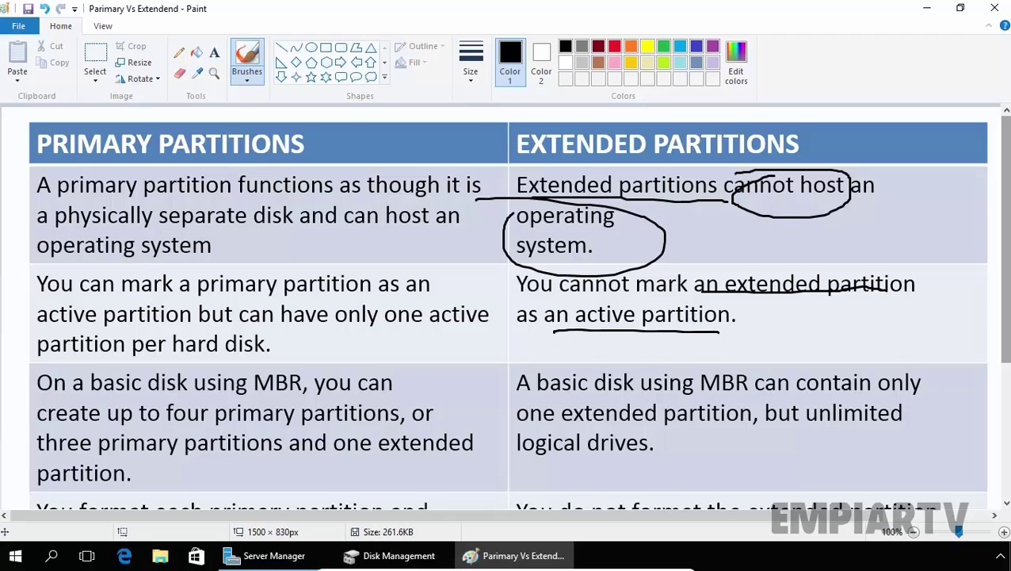
pyautogui.scroll(-3, 252, 332)
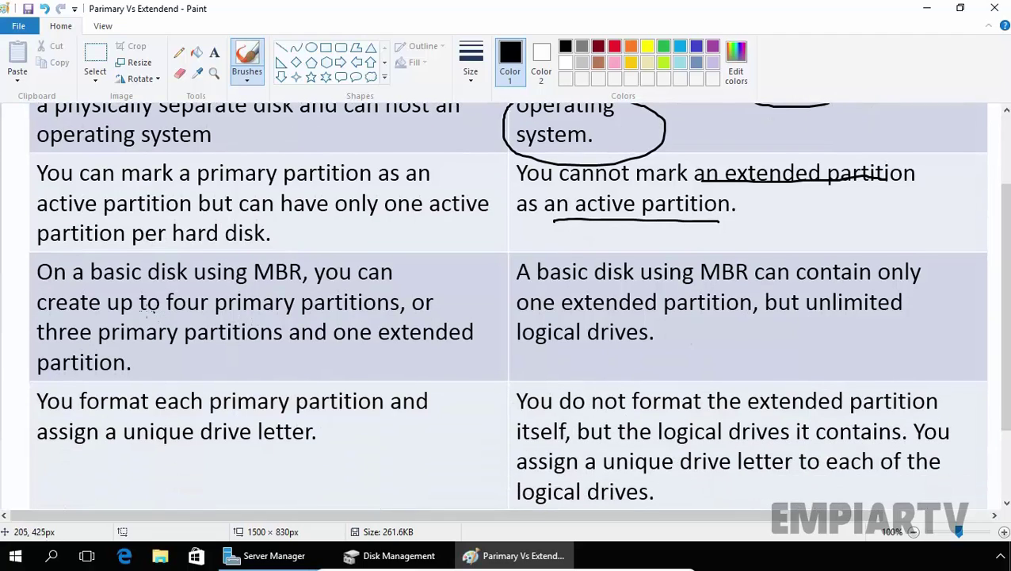
# Step: Underline 'On a basic disk using MBR', 'up to four primary partitions' and 'one extended partition'
pyautogui.moveTo(37, 287); pyautogui.dragTo(300, 289)
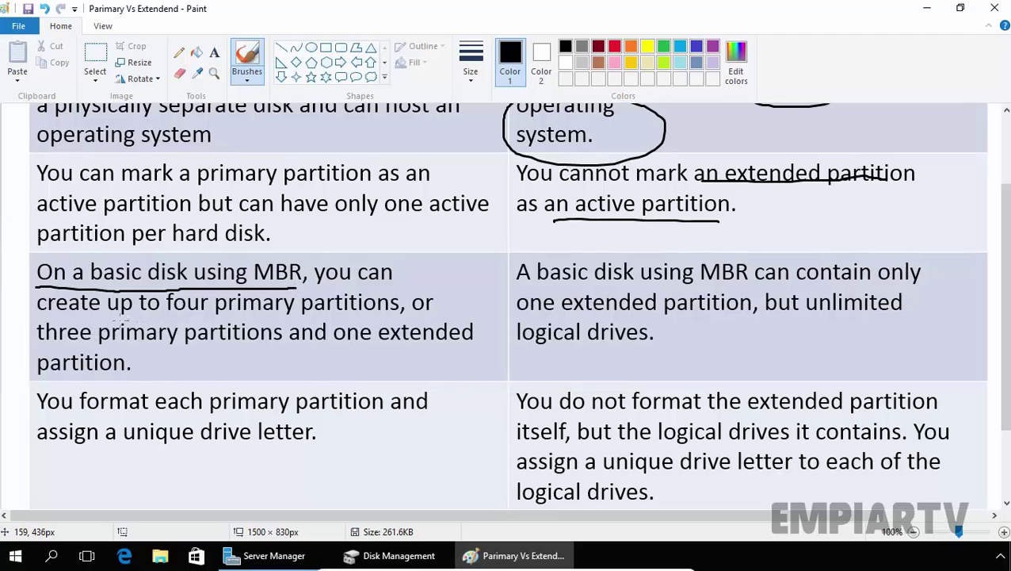
pyautogui.moveTo(119, 318); pyautogui.dragTo(329, 315)
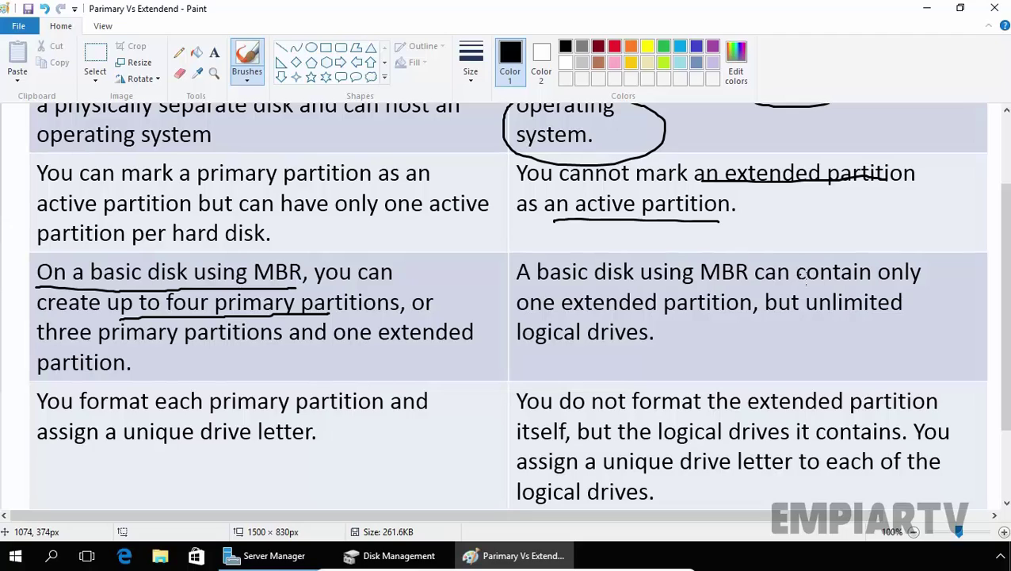
pyautogui.moveTo(519, 320); pyautogui.dragTo(749, 321)
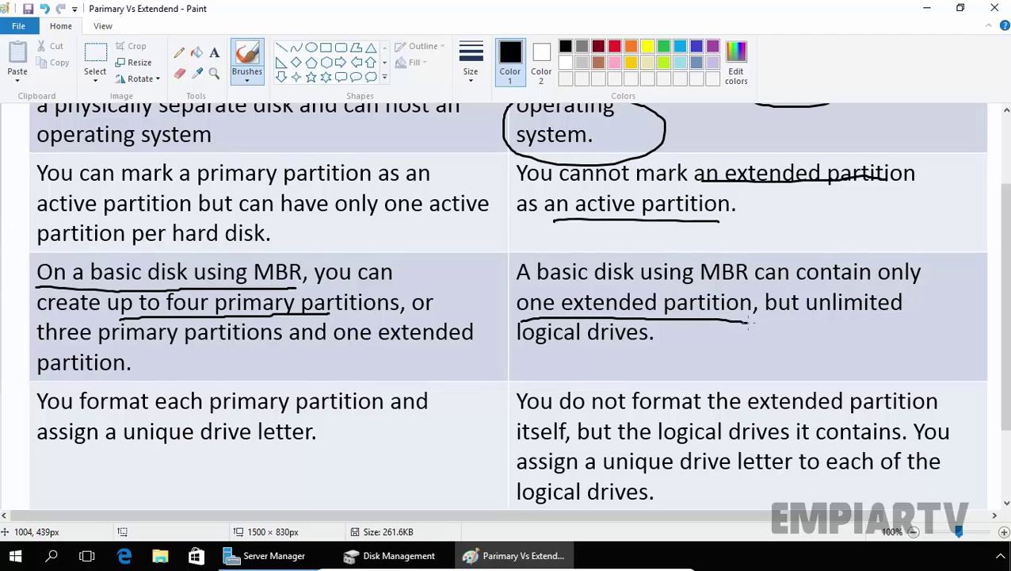
# Step: Underline the formatting and drive-letter phrases in both columns of the formatting row
pyautogui.moveTo(37, 420)
pyautogui.mouseDown()
pyautogui.moveTo(292, 423)
pyautogui.moveTo(430, 413)
pyautogui.mouseUp()
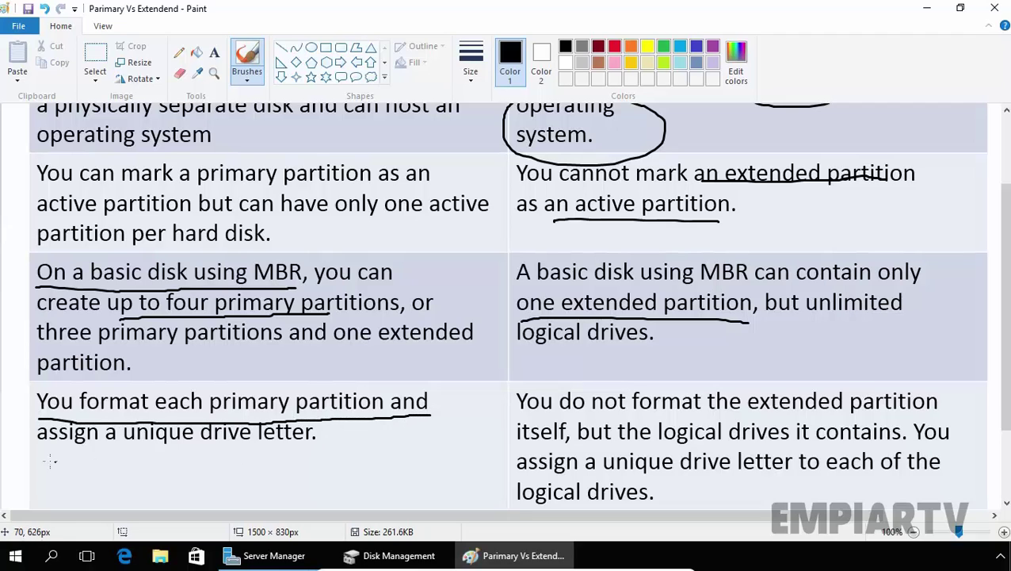
pyautogui.moveTo(47, 459); pyautogui.dragTo(341, 458)
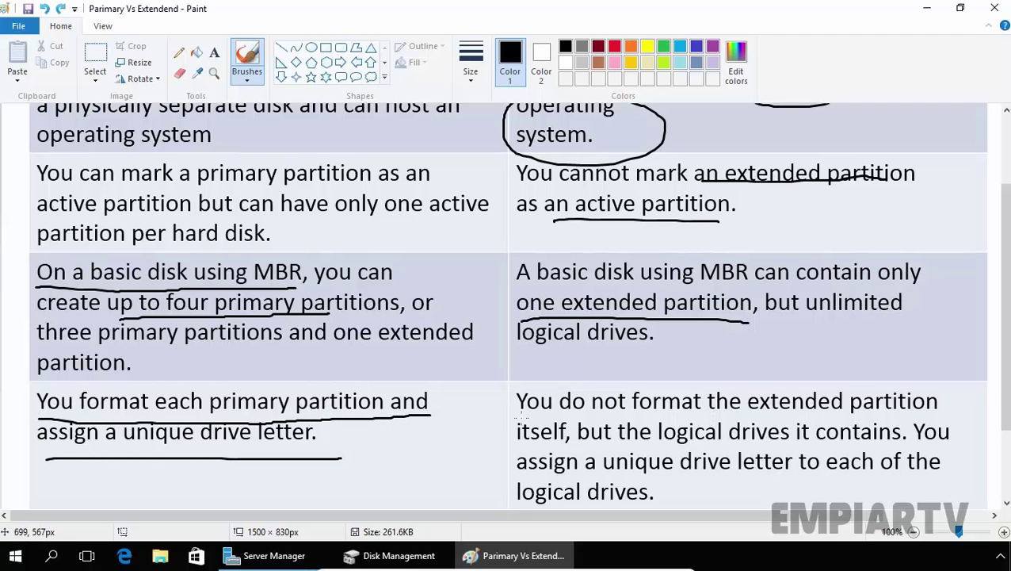
pyautogui.moveTo(515, 414); pyautogui.dragTo(950, 406)
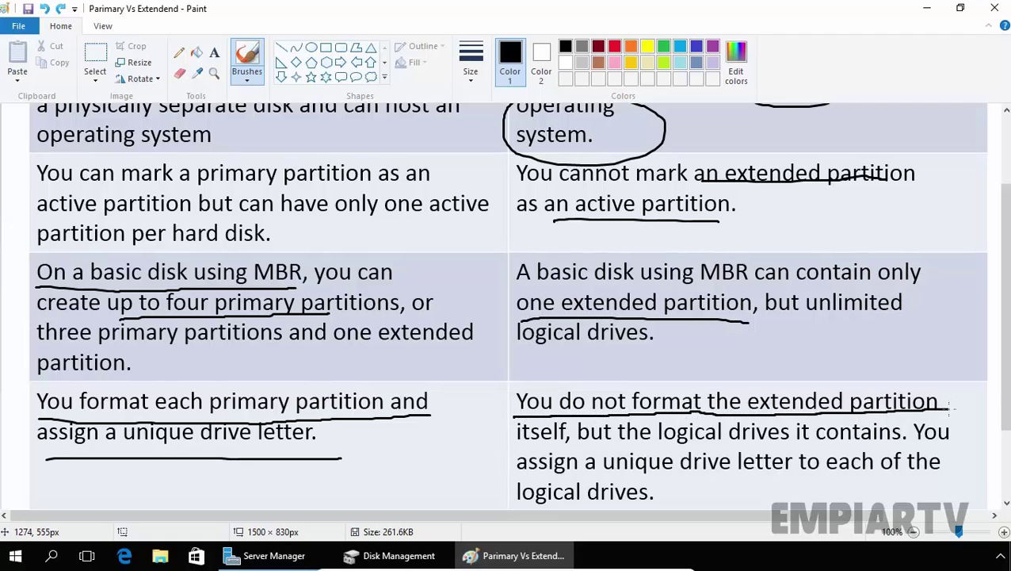
pyautogui.moveTo(623, 442); pyautogui.dragTo(879, 443)
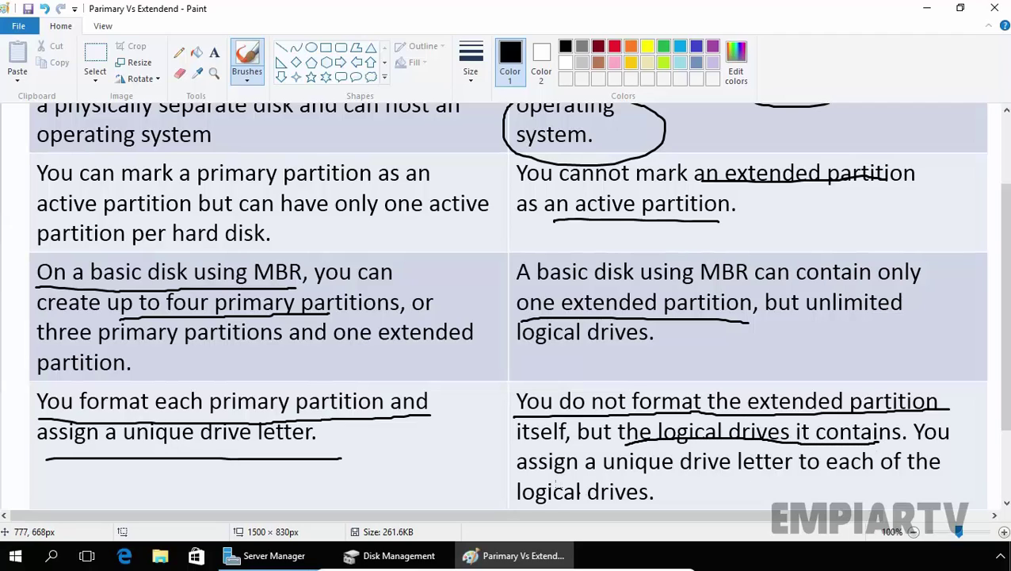
pyautogui.moveTo(542, 483); pyautogui.dragTo(808, 480)
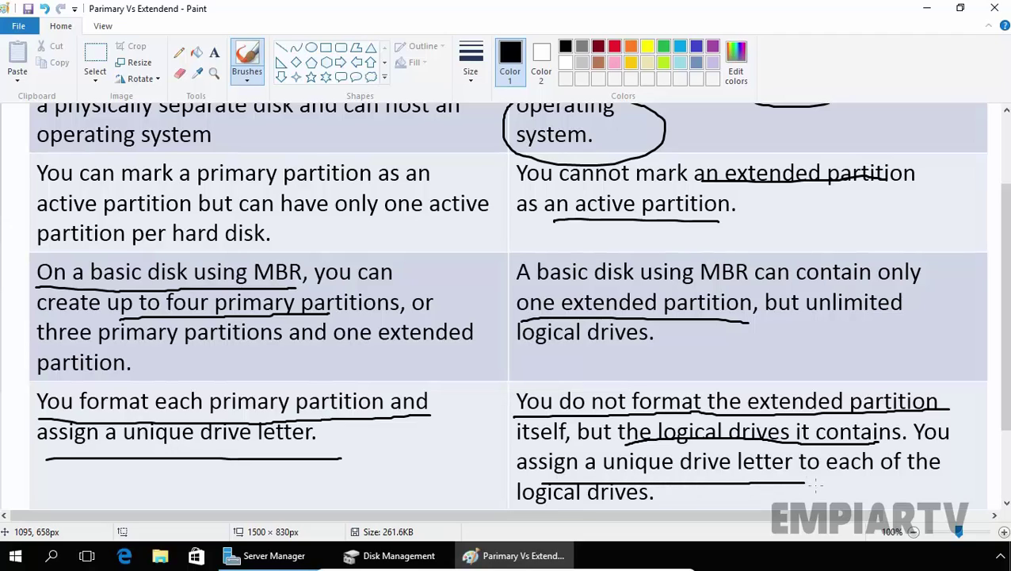